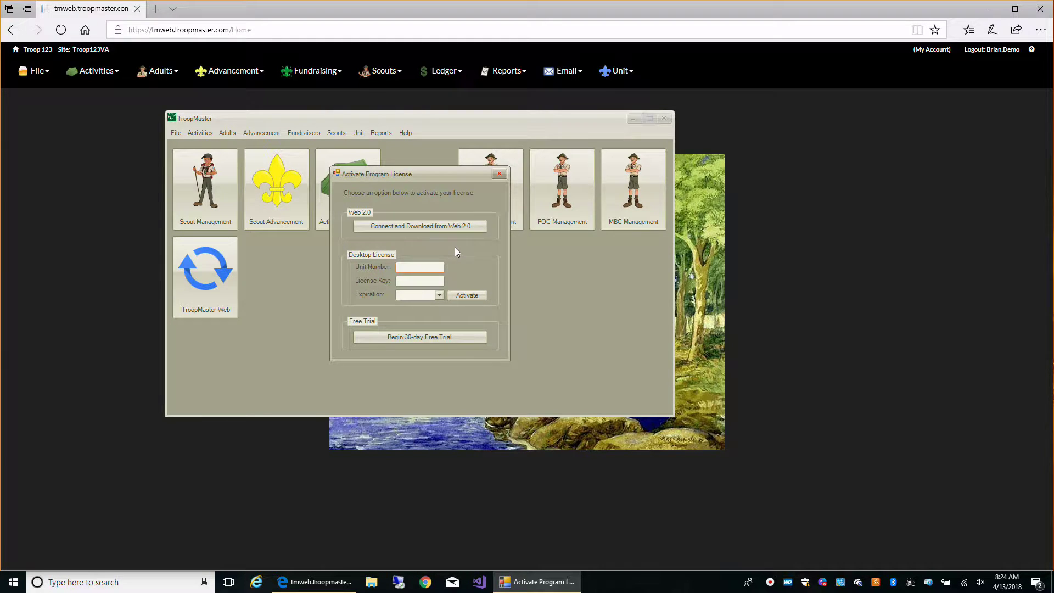
In the Web 2.0 connection settings, choose state VA and unit 123.
click(413, 228)
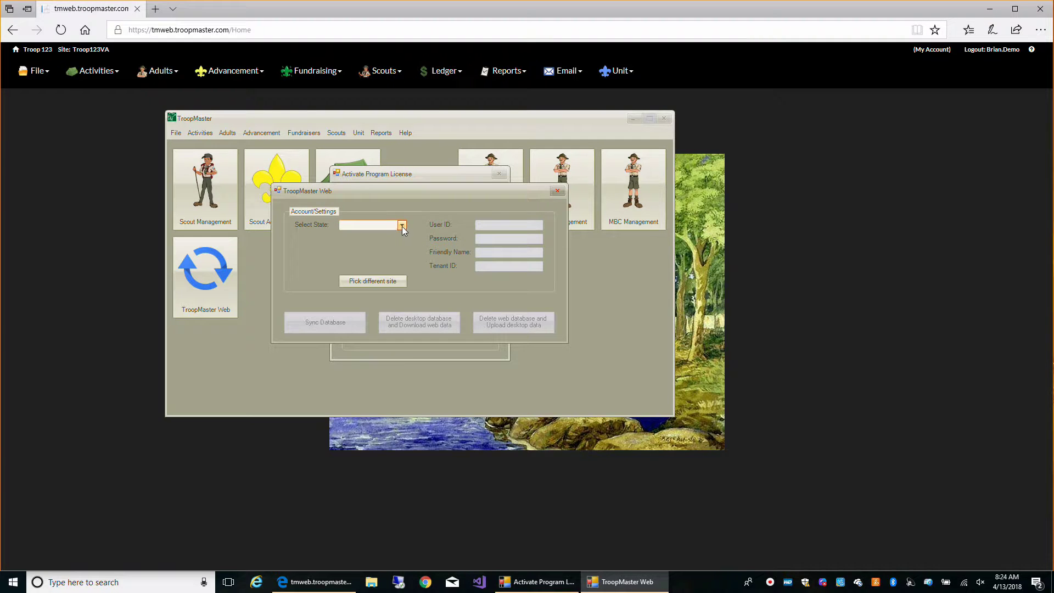
click(402, 225)
drag(403, 248, 403, 394)
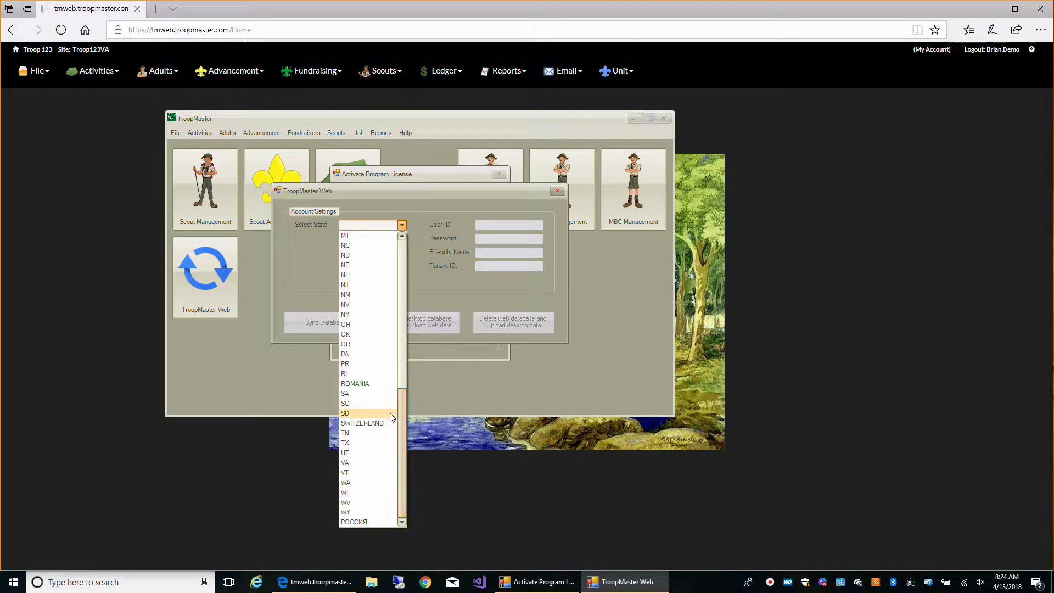
click(358, 464)
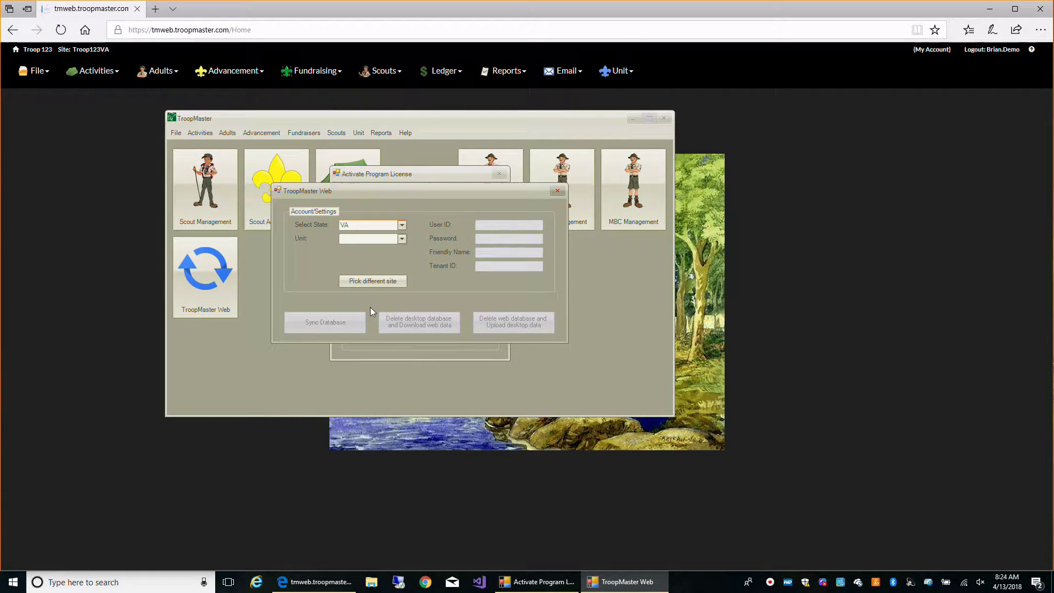
click(402, 240)
drag(399, 269, 400, 322)
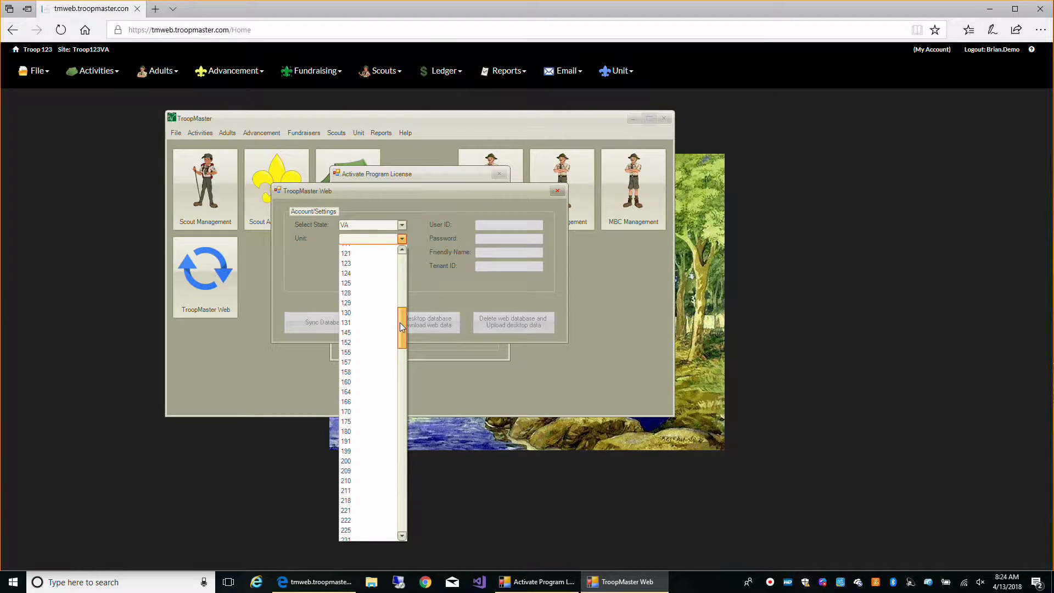
click(361, 268)
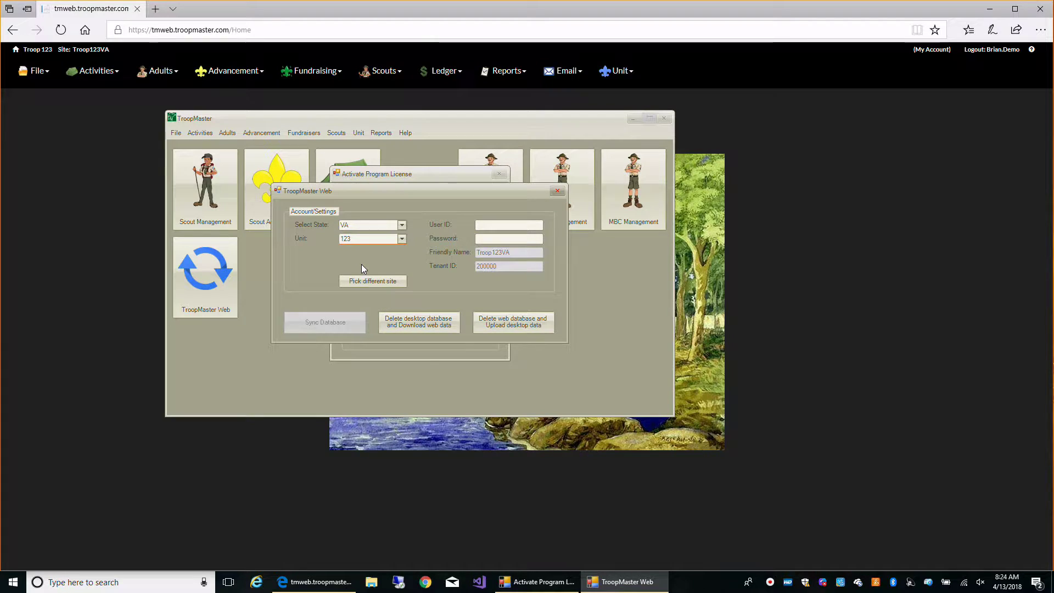
Enter the web account's user ID and password.
click(500, 226)
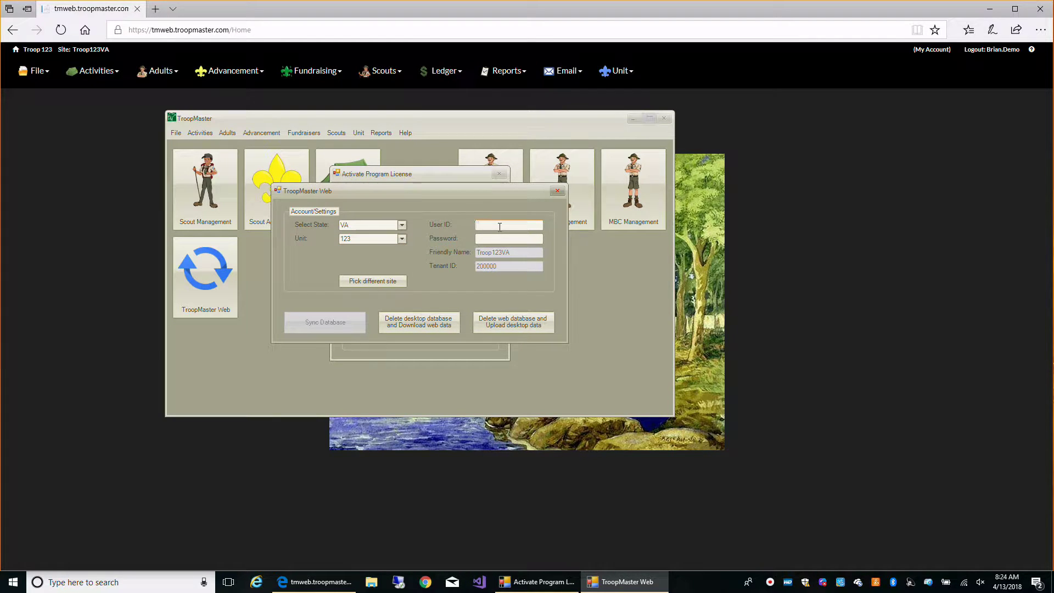
text(bna)
text(.demo)
click(509, 239)
text(*******)
Overwrite the desktop database with the unit's web data, then decline the software update.
click(415, 325)
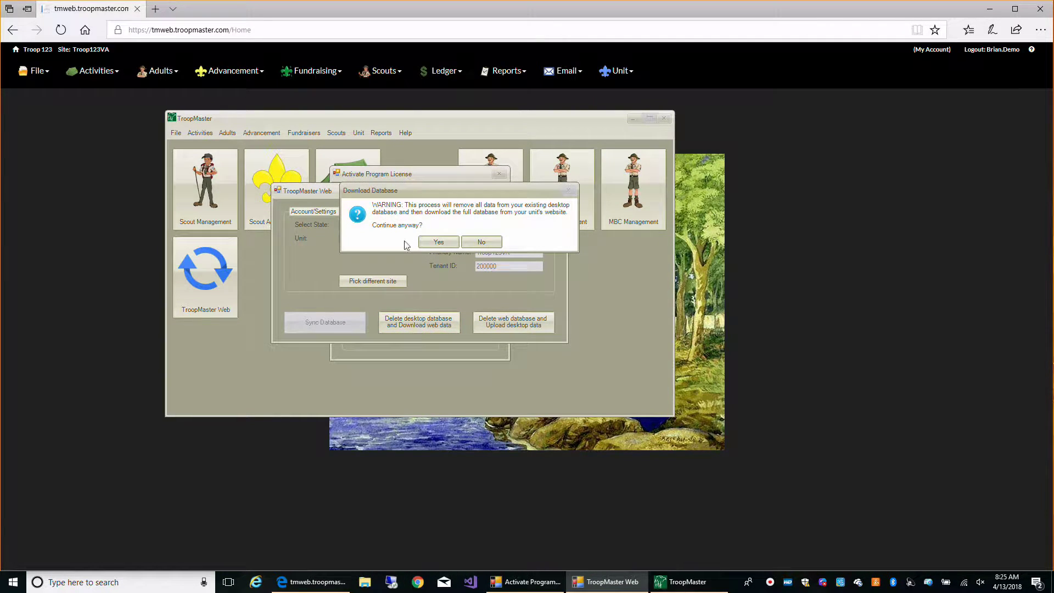
click(439, 243)
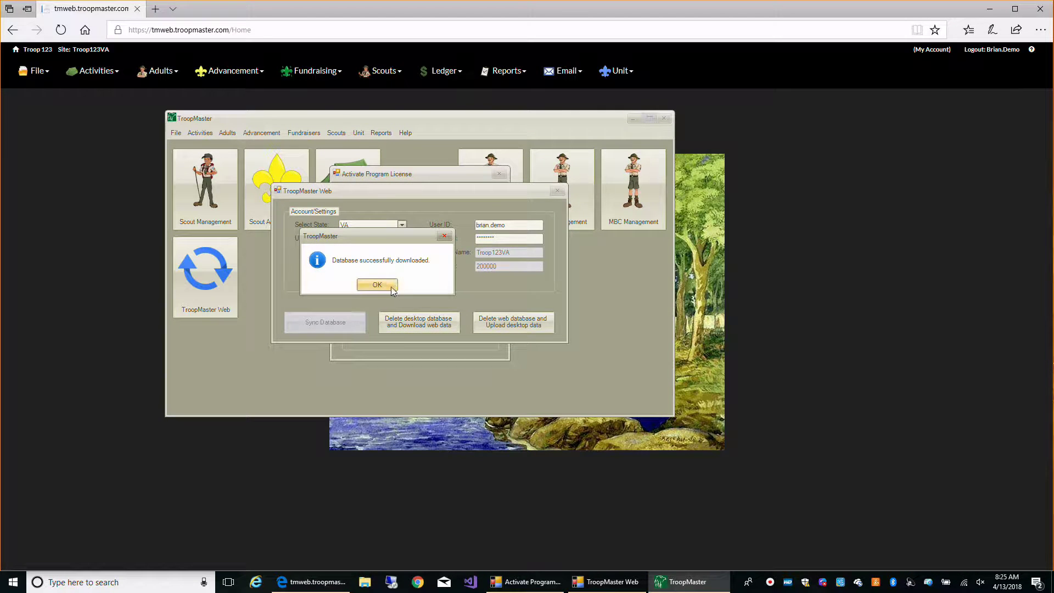
click(390, 286)
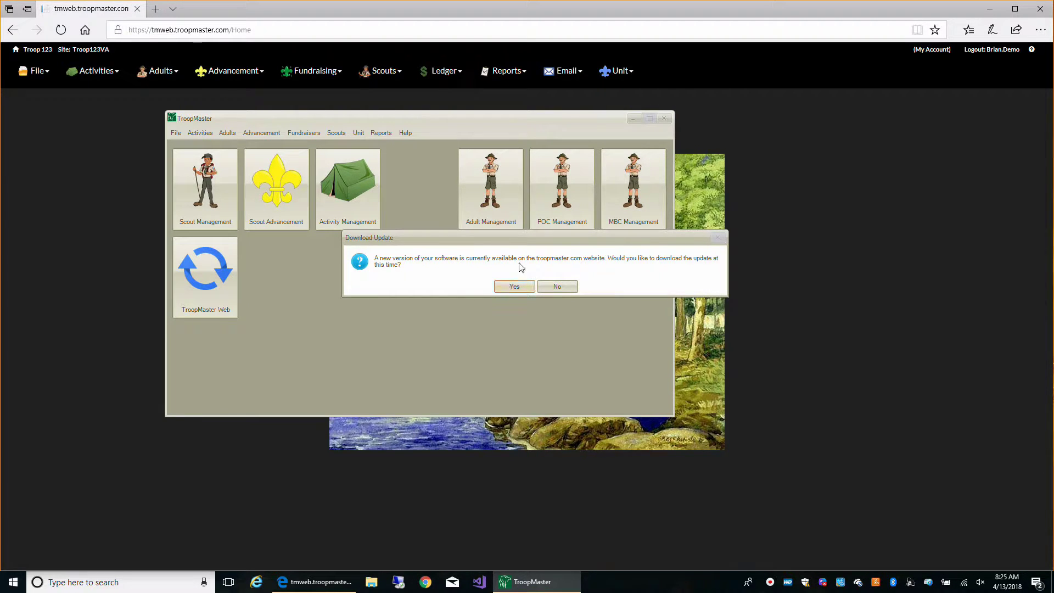
click(566, 287)
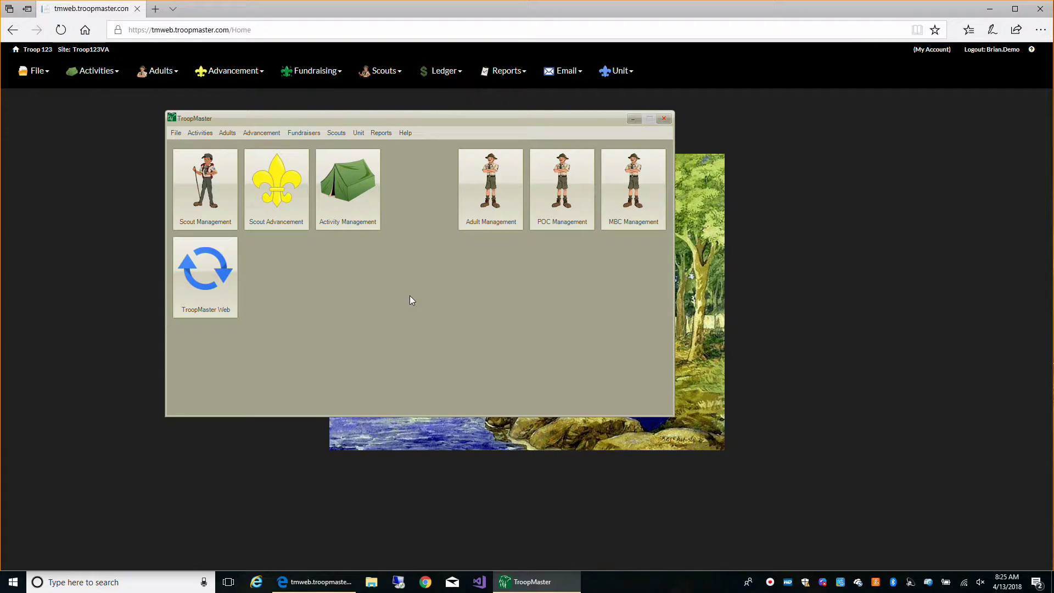
Compare the Scout Management roster against the web scout list, then open Advancement for the 11 scouts.
click(213, 204)
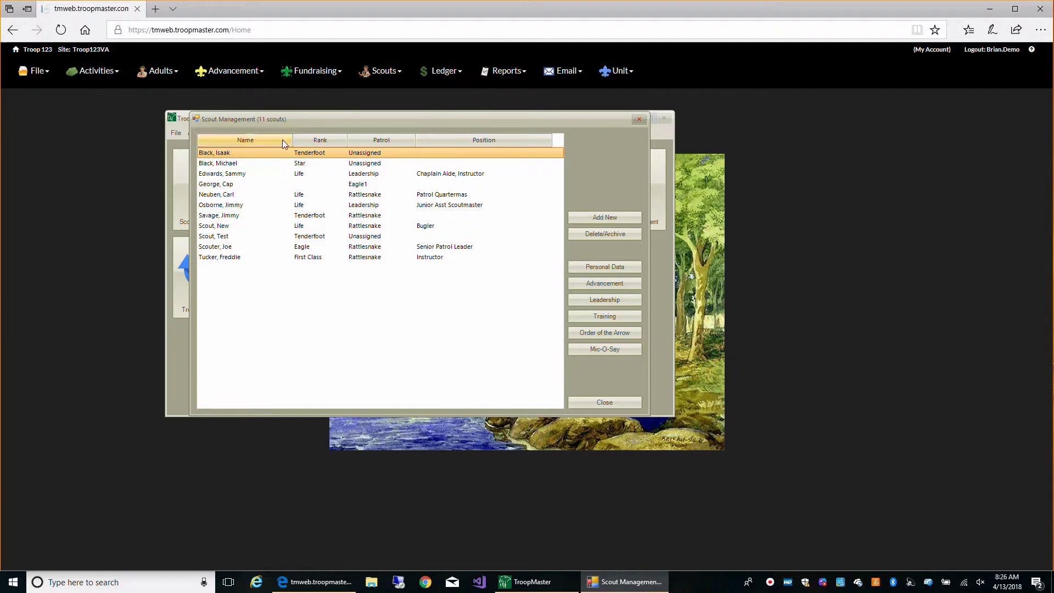
click(65, 186)
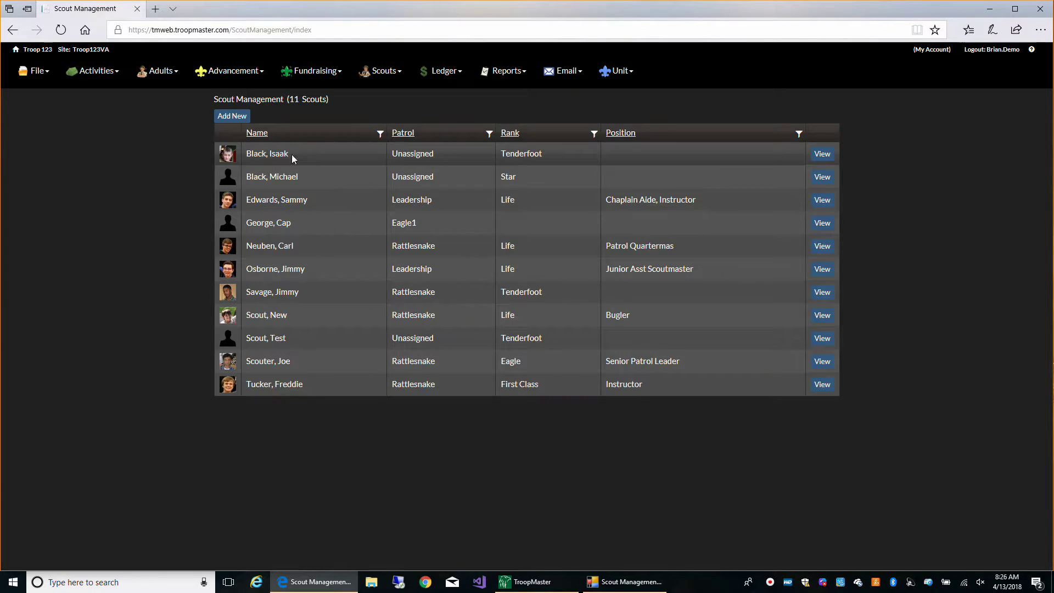
key(alt+Tab)
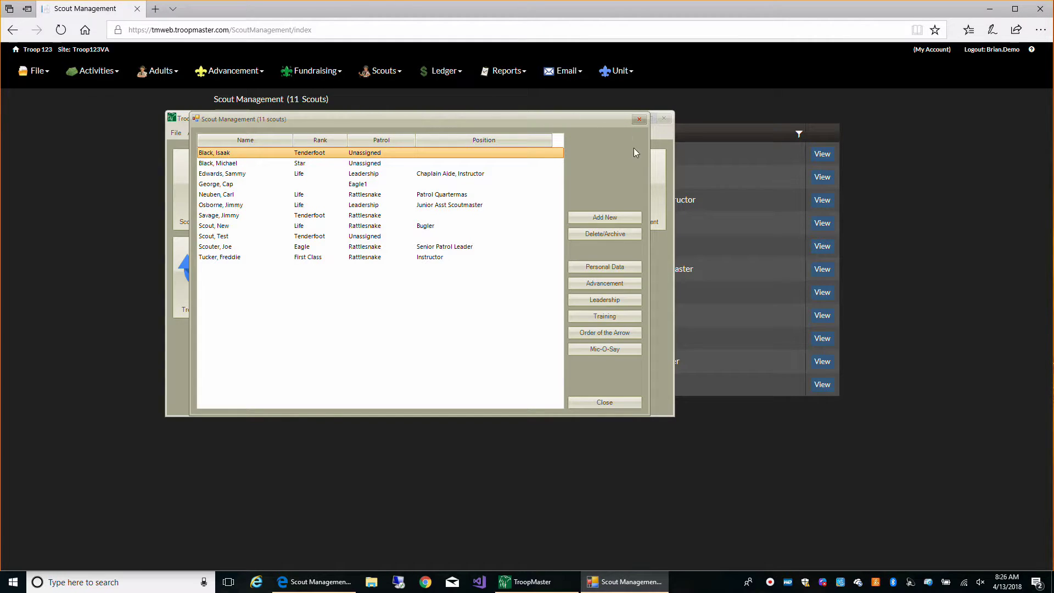
click(622, 282)
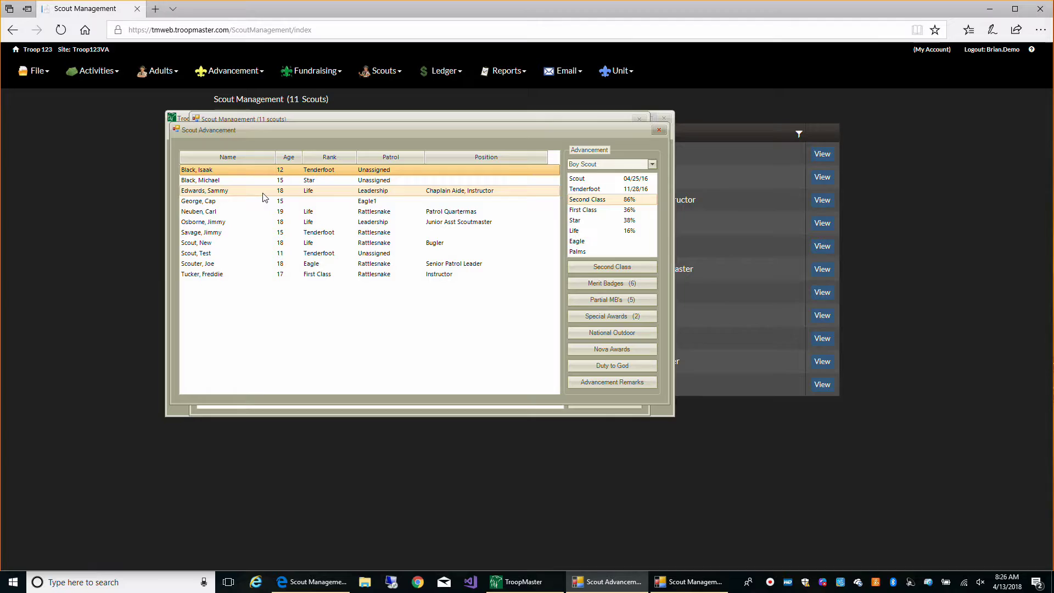
Open the Junior Asst Scoutmaster's record: Life 11/23/16, Eagle 12%, 11 merit badges.
double_click(254, 221)
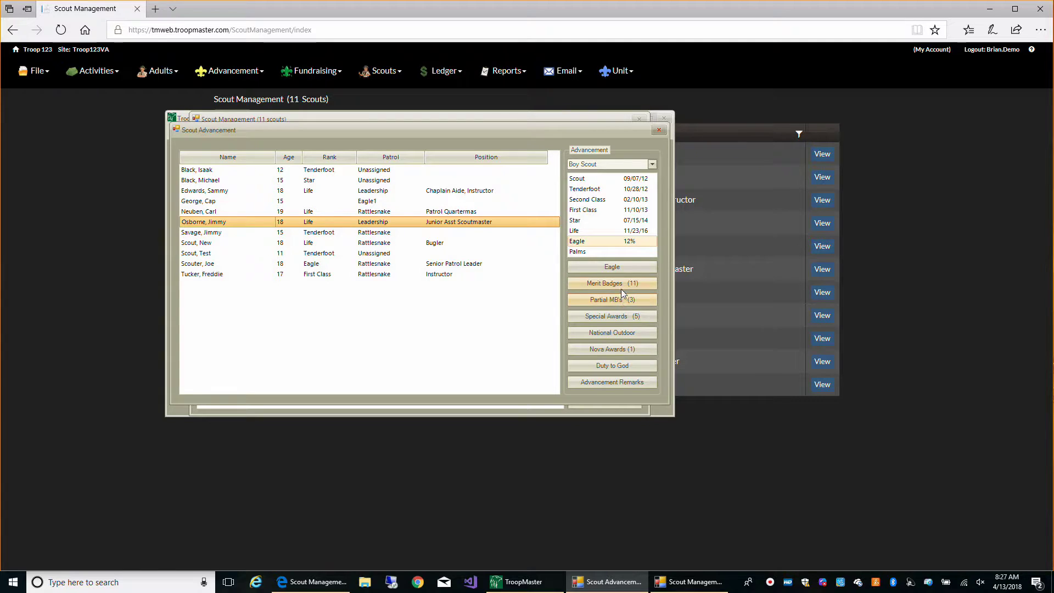
Record an Art merit badge dated 04/13/18, bringing the scout to 12 badges and Eagle 18%.
click(617, 286)
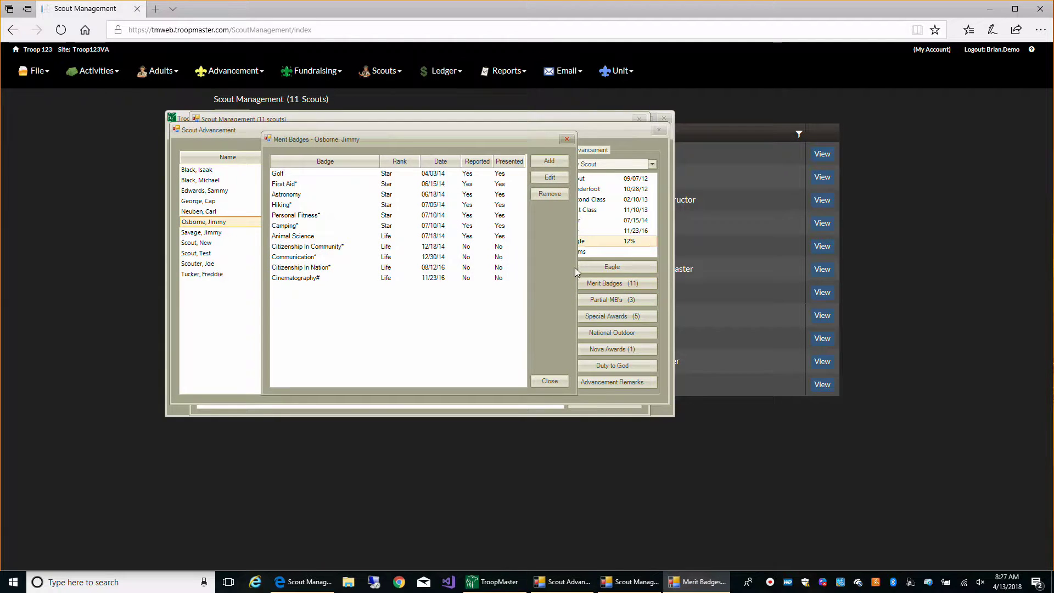
click(543, 159)
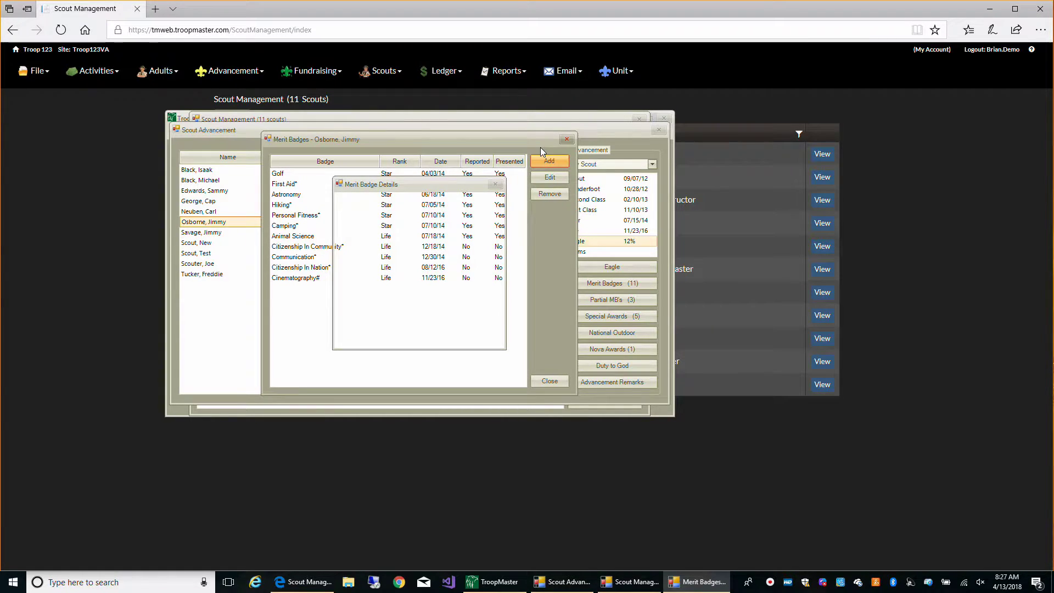
click(467, 209)
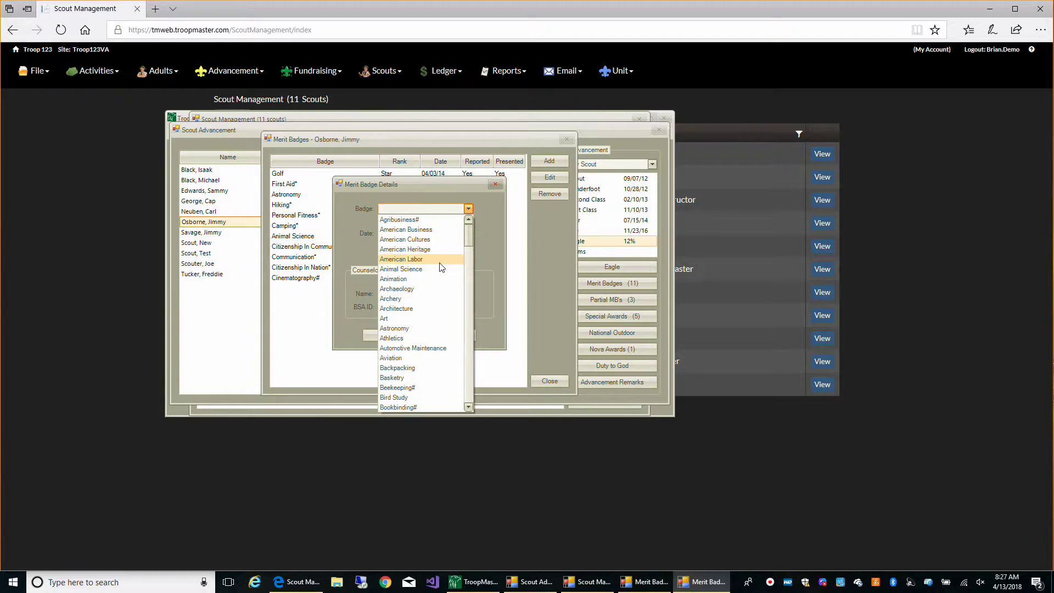
click(417, 319)
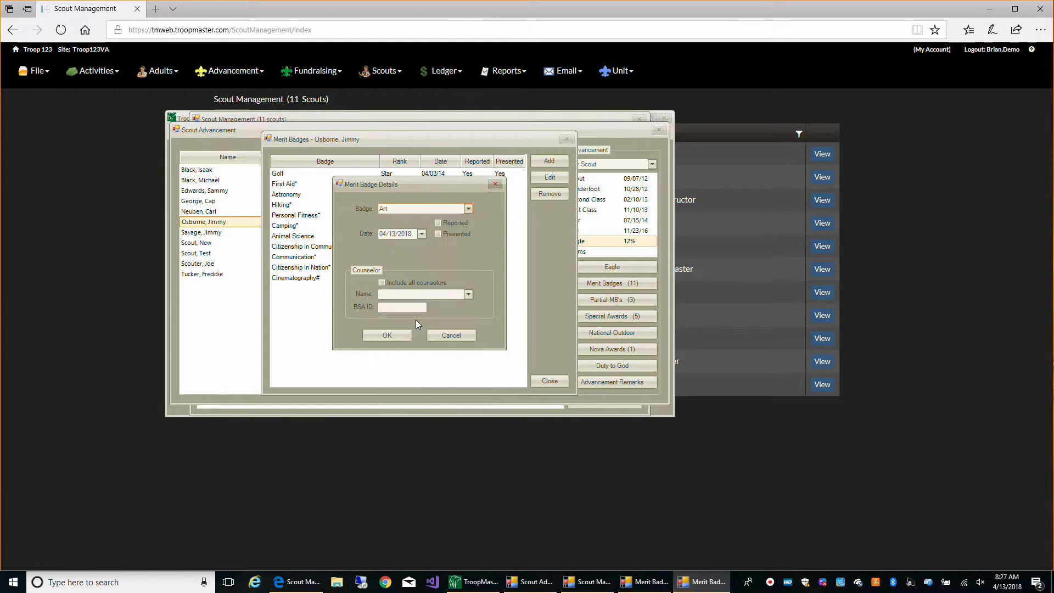
click(389, 335)
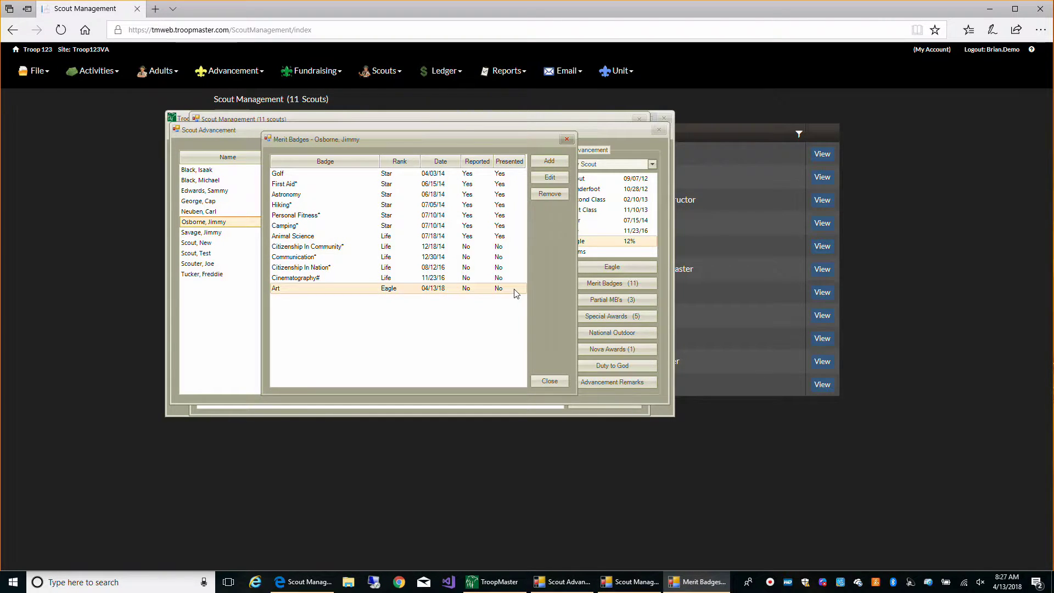
click(550, 381)
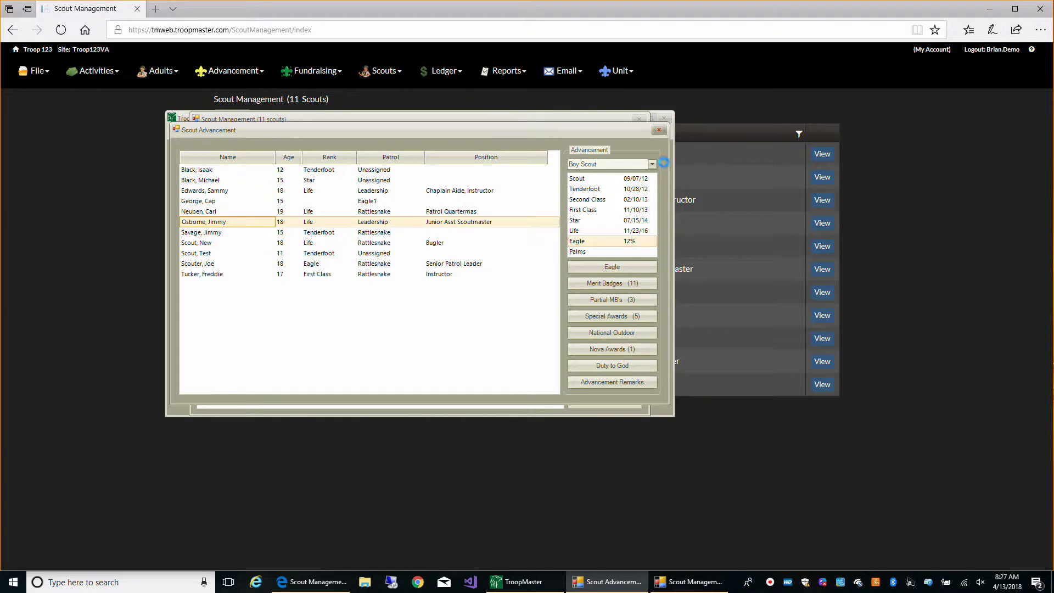
Enter the Junior Asst Scoutmaster's BSA ID number in his personal data and save it.
click(660, 130)
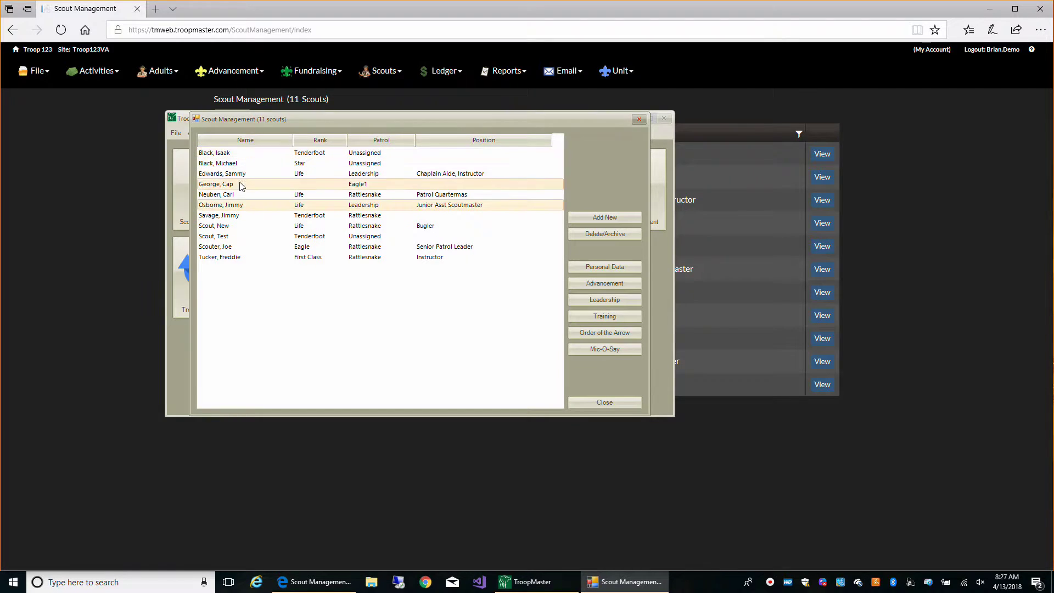
click(237, 206)
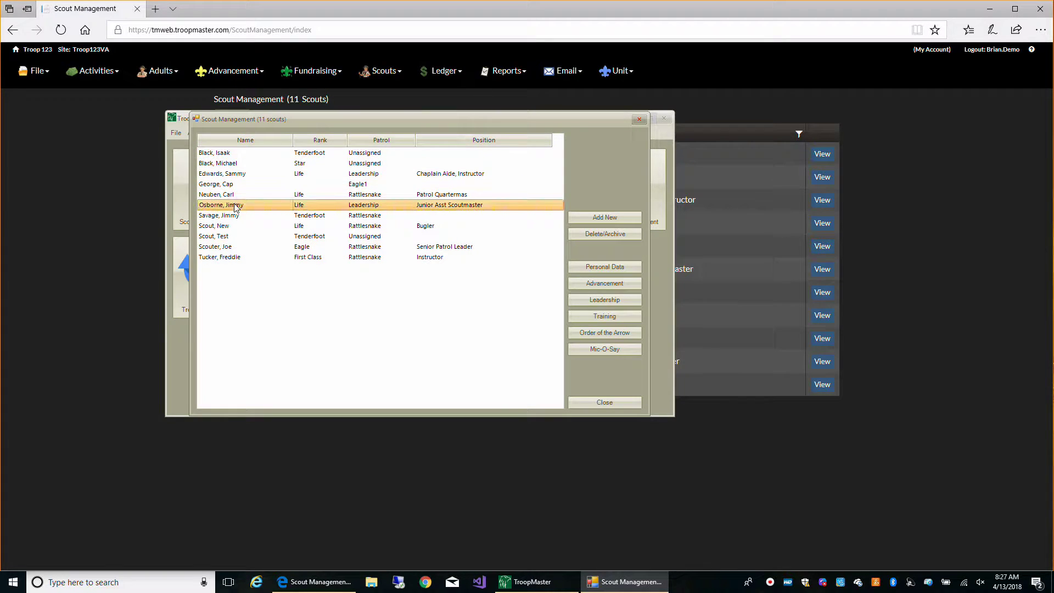
click(604, 266)
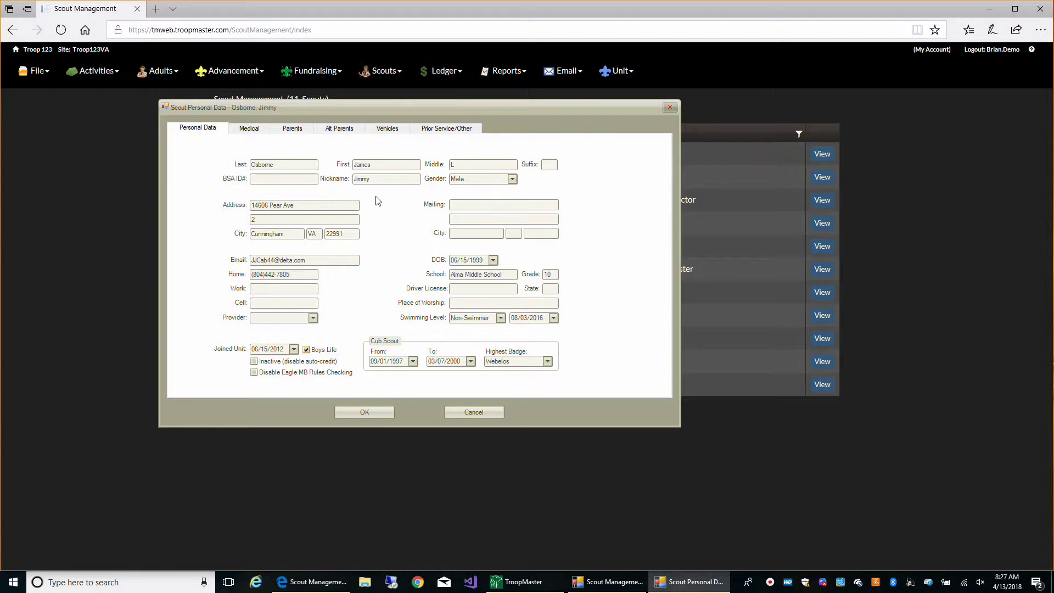
click(292, 180)
text(123456789)
click(372, 417)
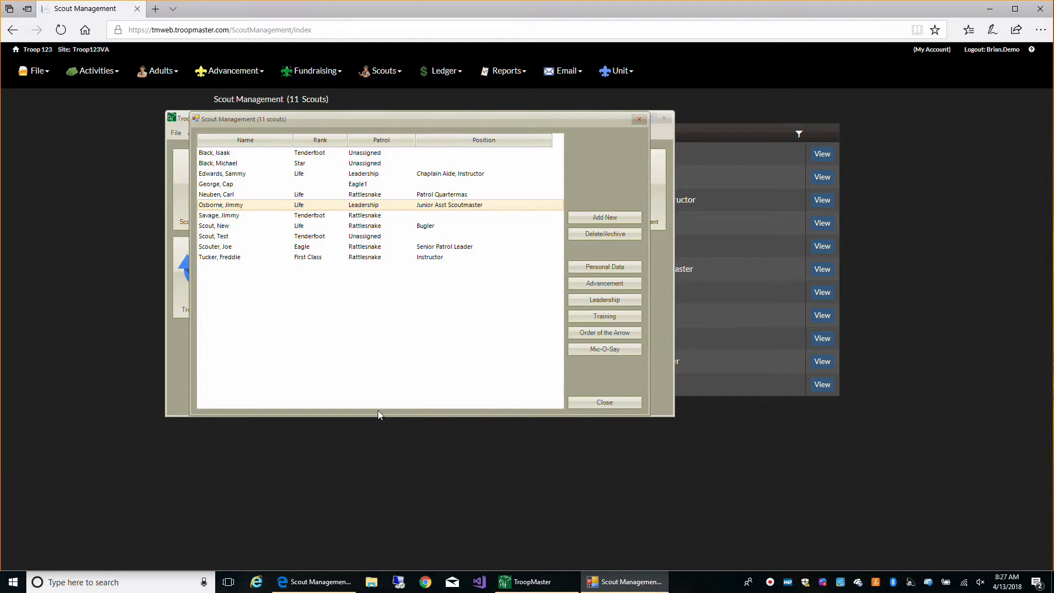
Check the scout's personal info on the web site, where the BSA ID is still blank.
click(605, 403)
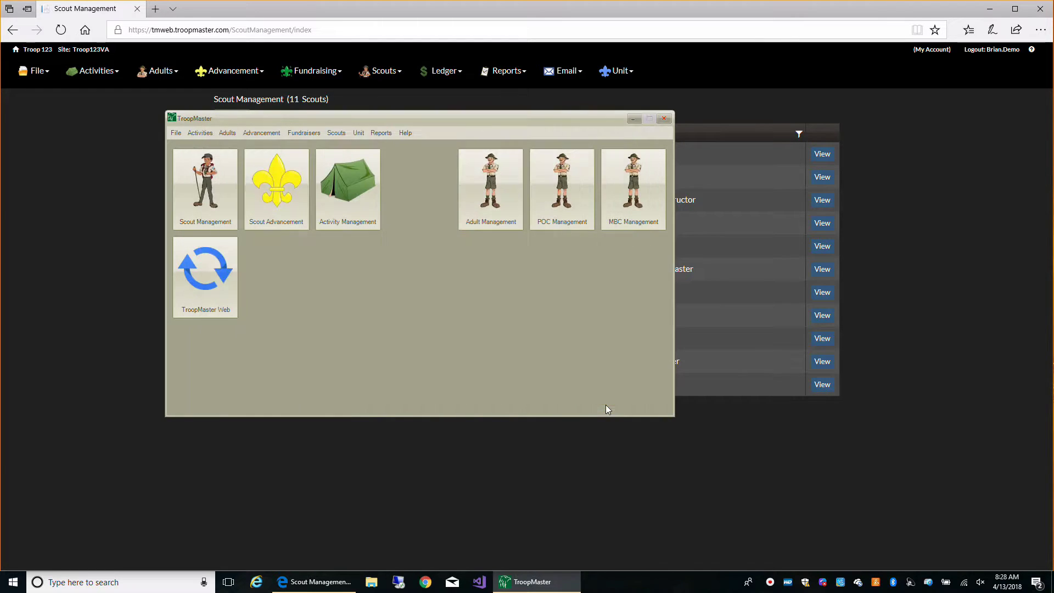
drag(384, 117, 714, 246)
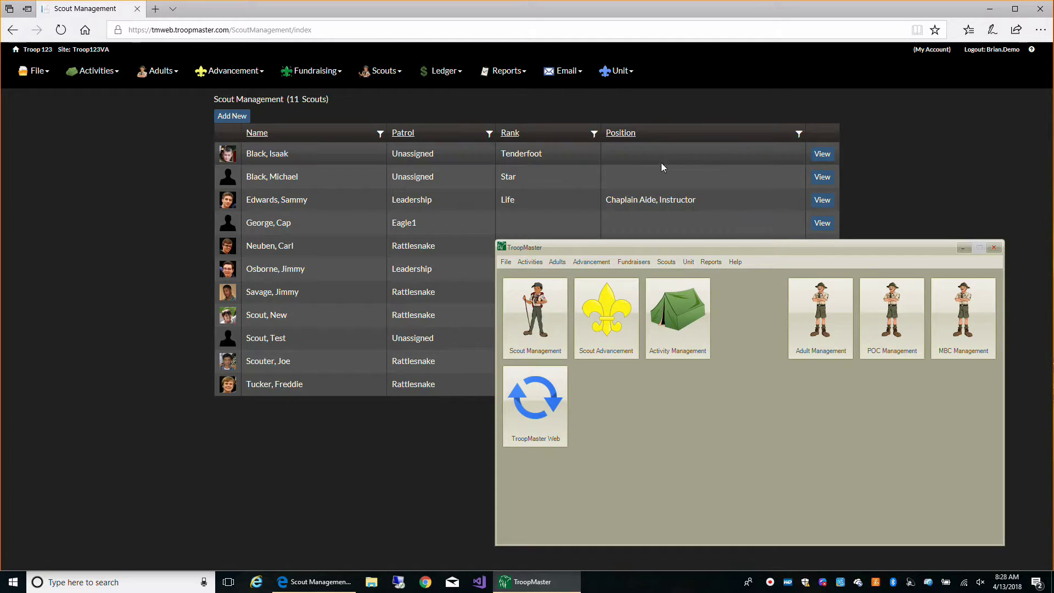
click(226, 274)
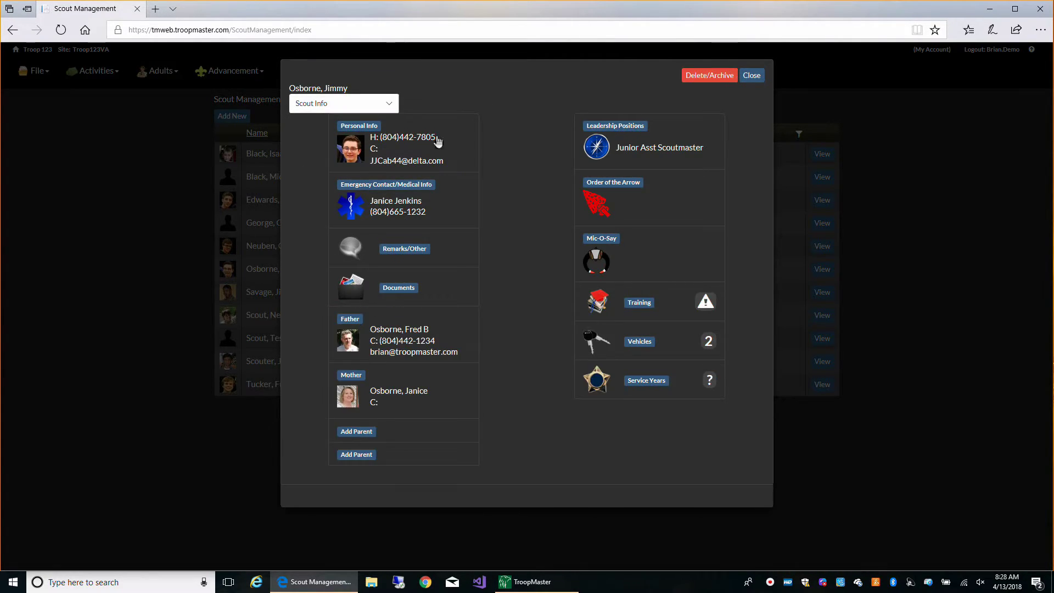
click(441, 149)
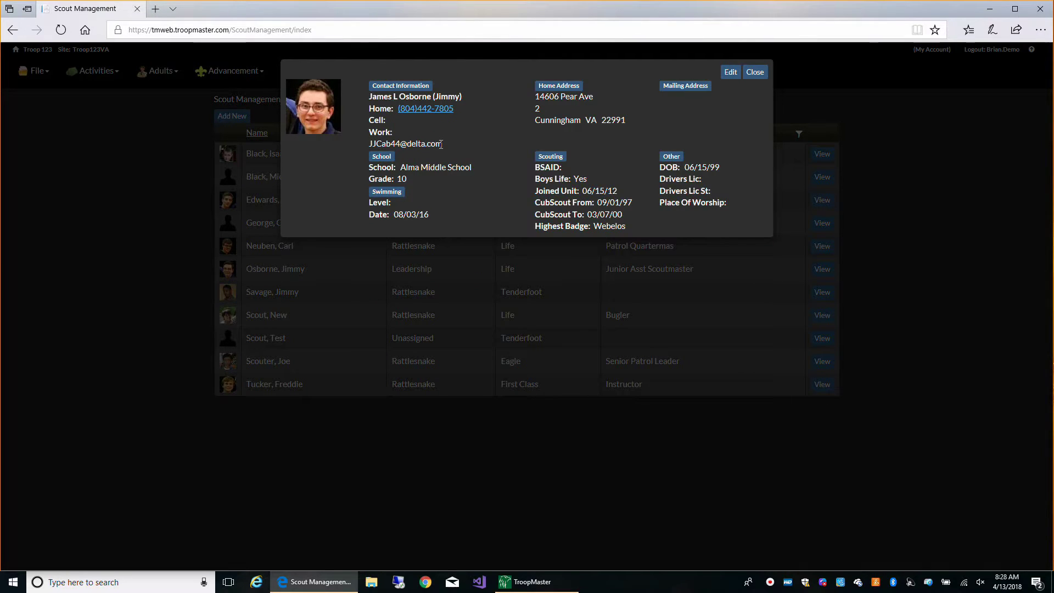
click(739, 73)
scroll(379, 418, down, 3)
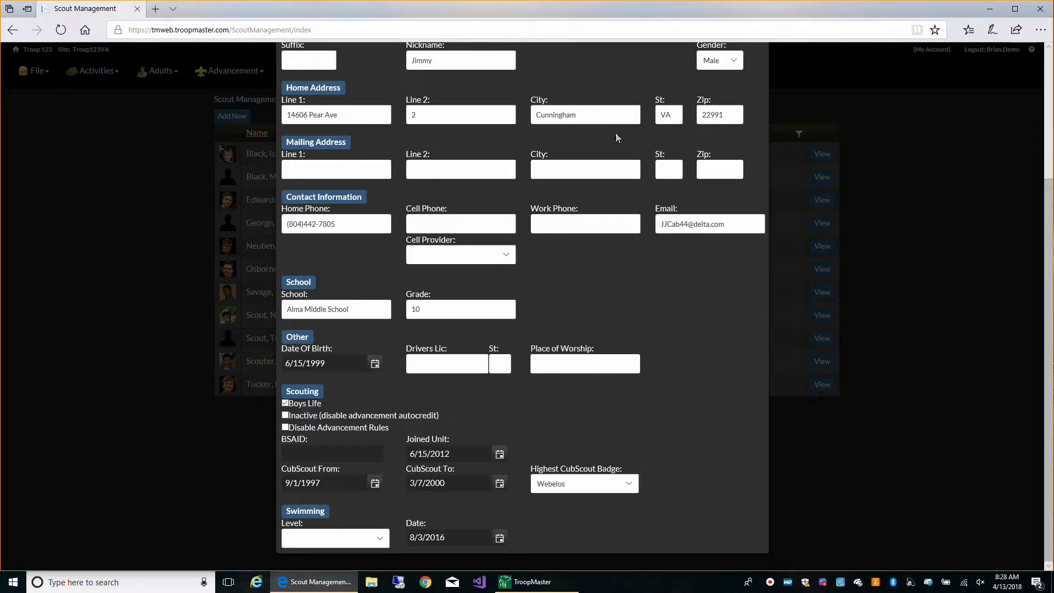
scroll(622, 117, up, 3)
click(750, 73)
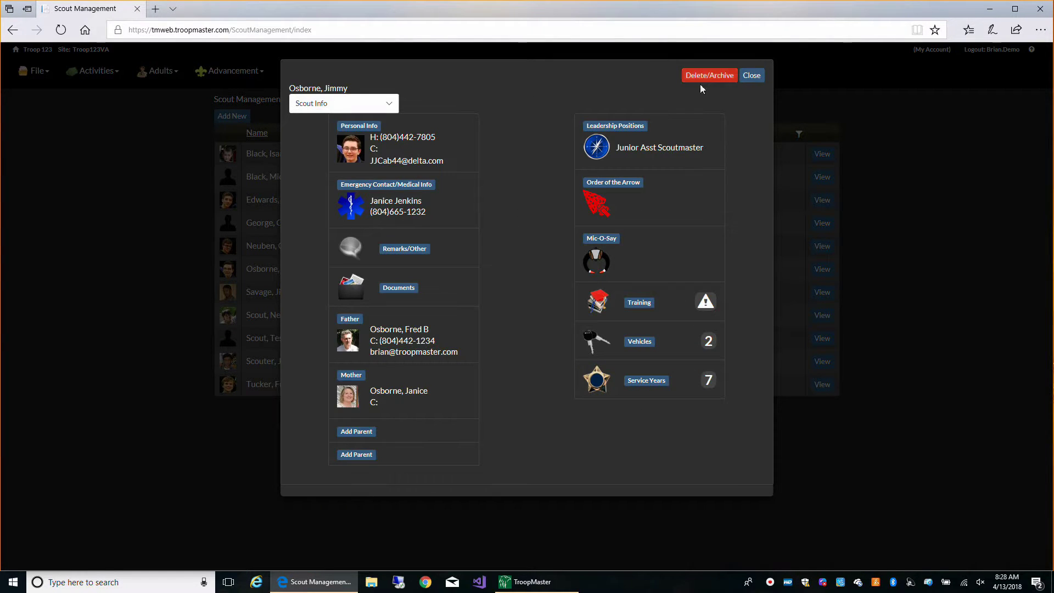
Review the scout's completed merit badges online (11 listed), then close the list.
click(385, 101)
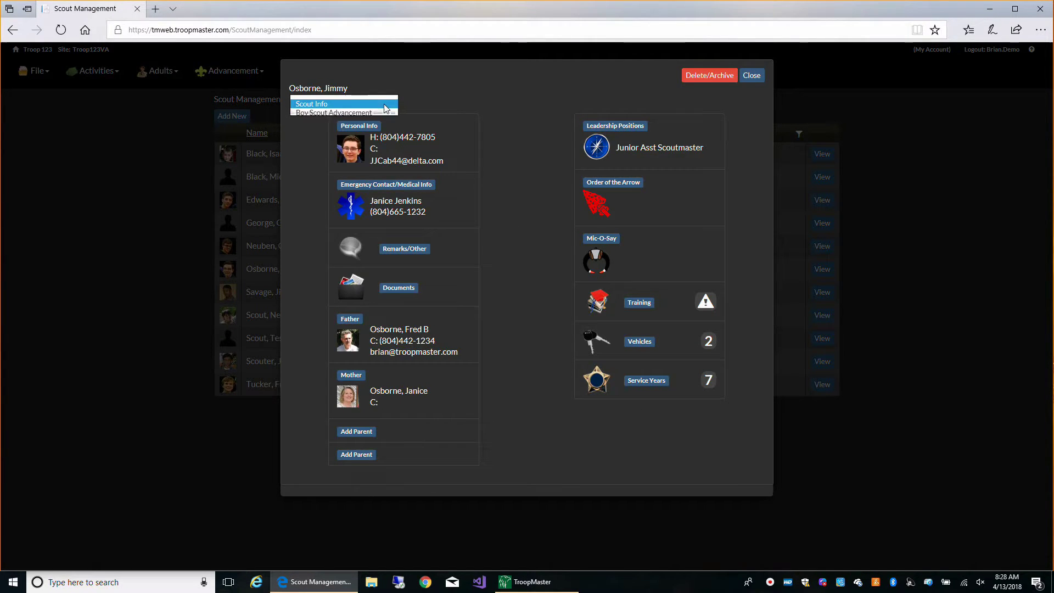
click(340, 113)
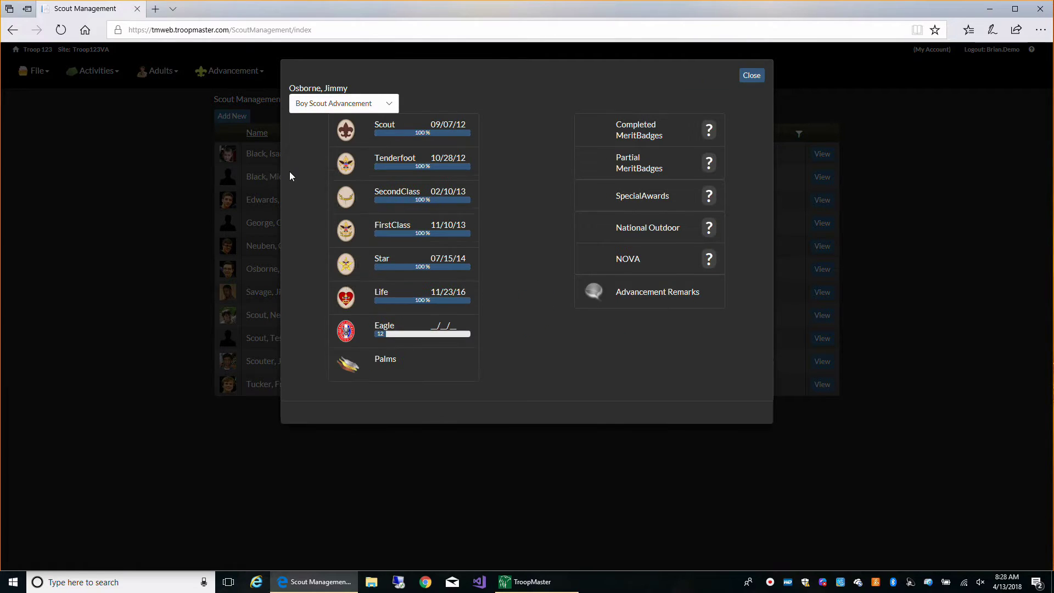
click(653, 137)
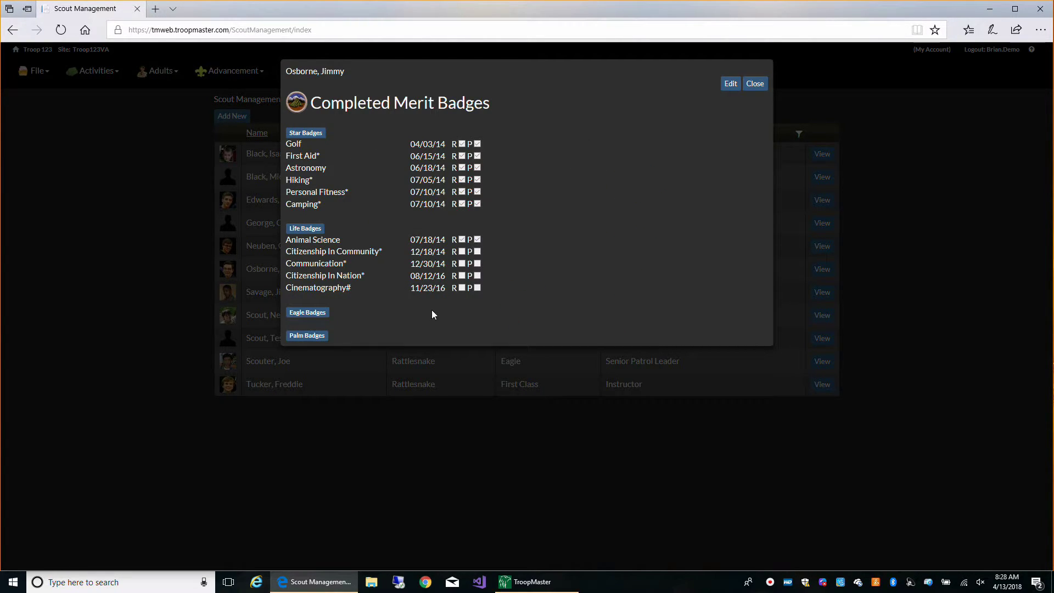
click(755, 84)
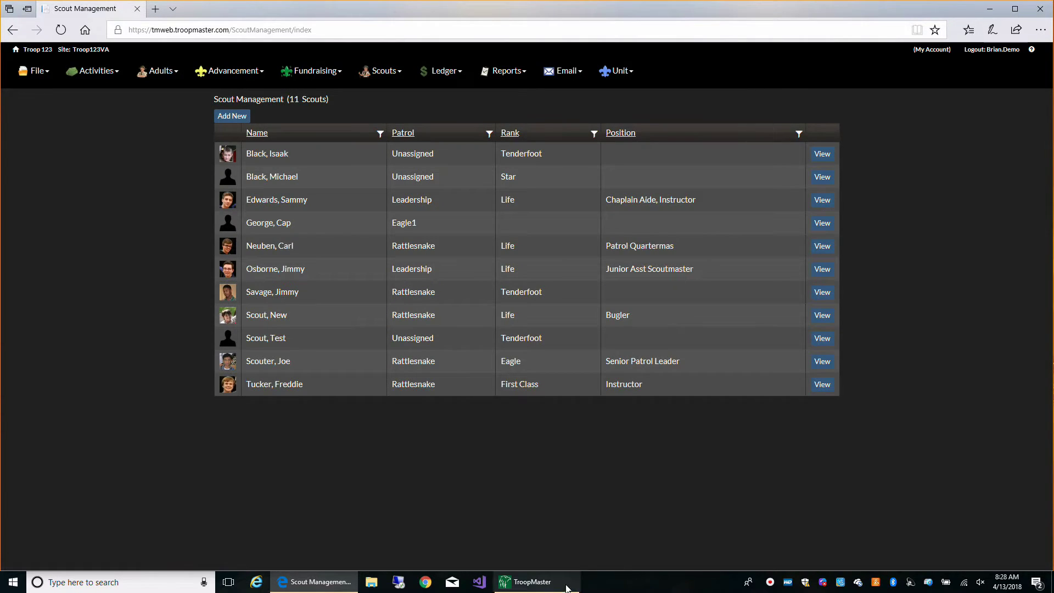
Sync the desktop database changes up to TroopMaster Web 2.0 and confirm.
click(535, 582)
drag(769, 247, 557, 159)
click(329, 330)
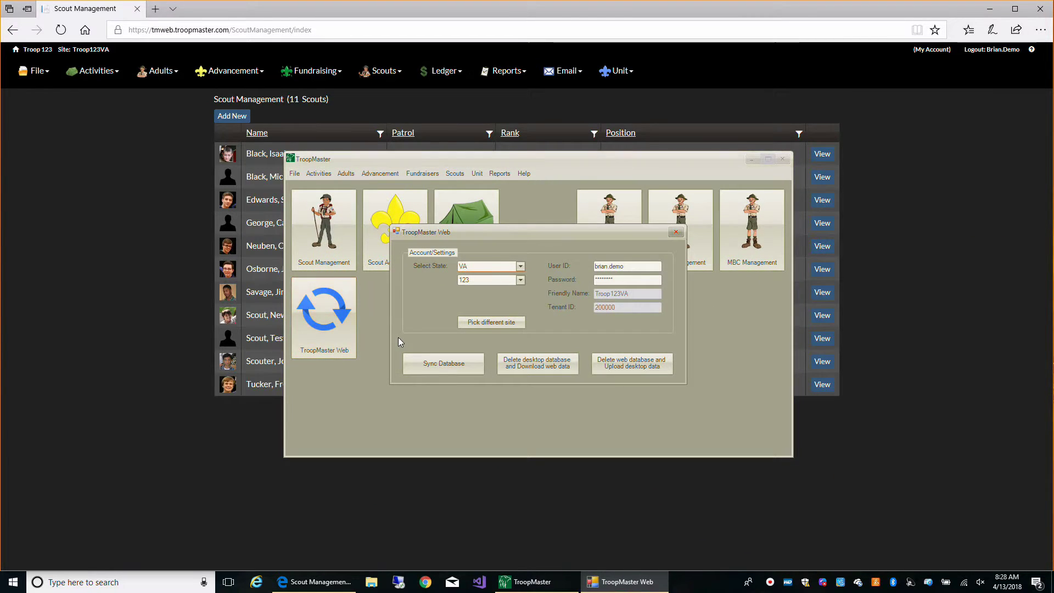
click(436, 370)
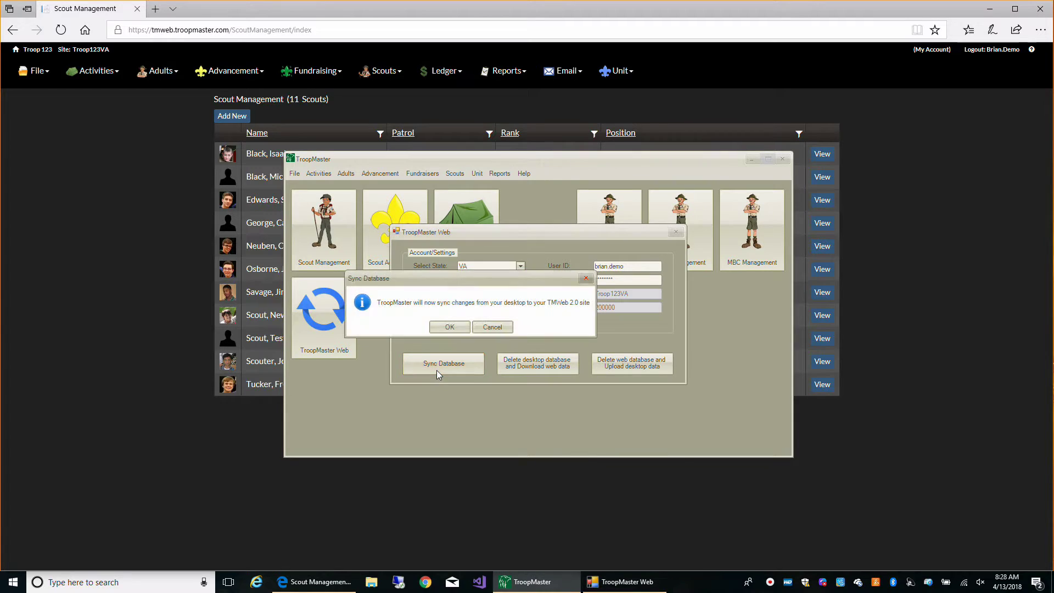
click(450, 328)
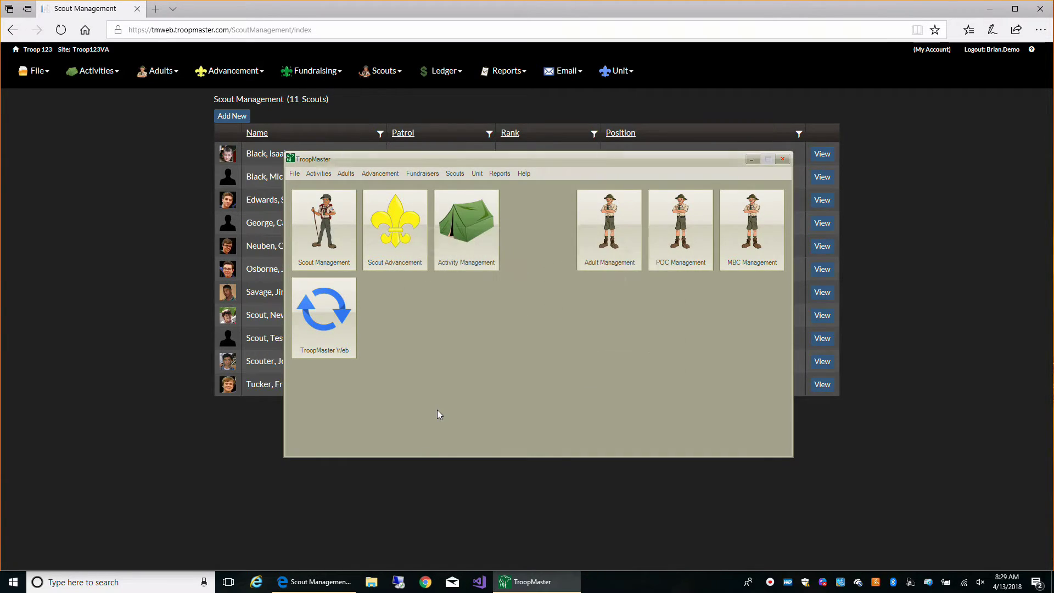
click(144, 345)
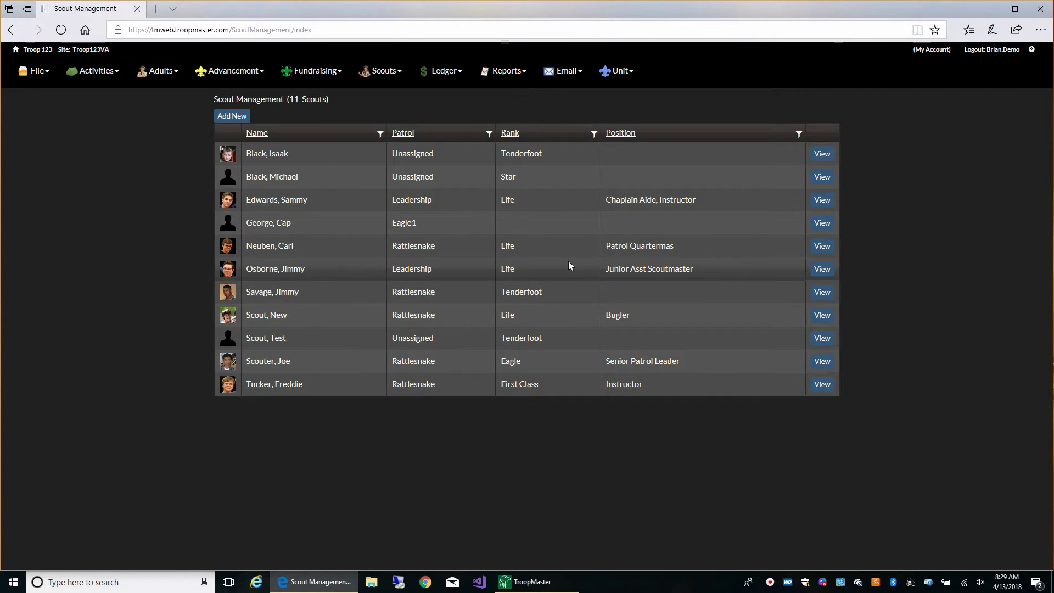
click(820, 269)
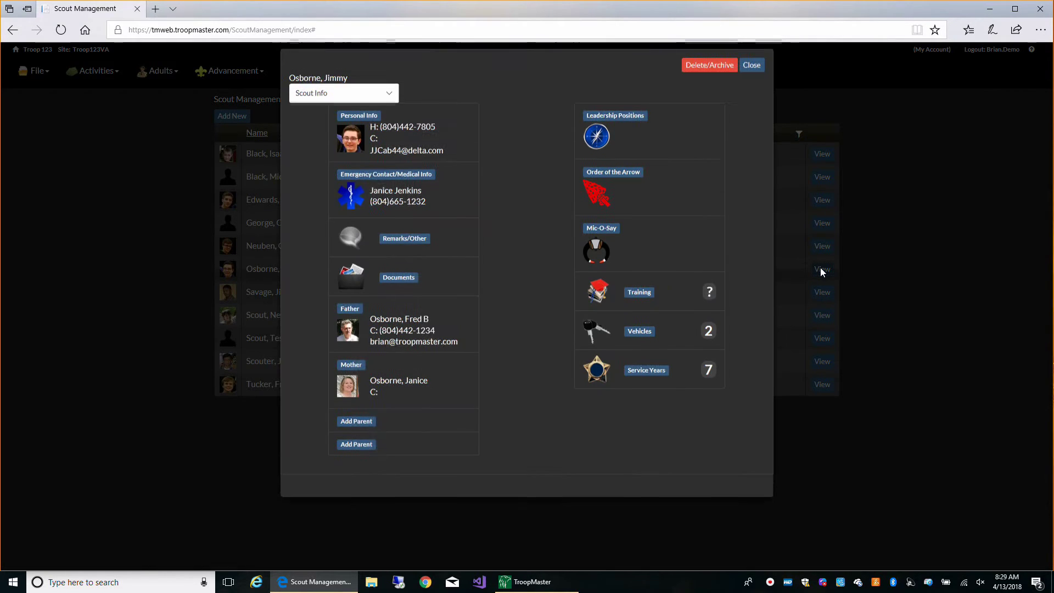
click(461, 148)
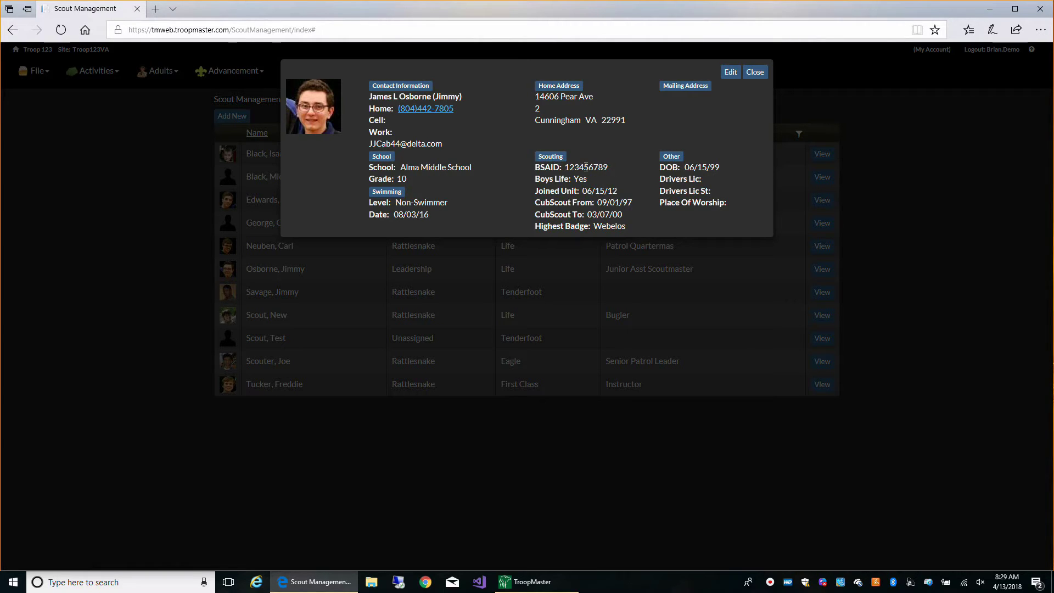
click(755, 73)
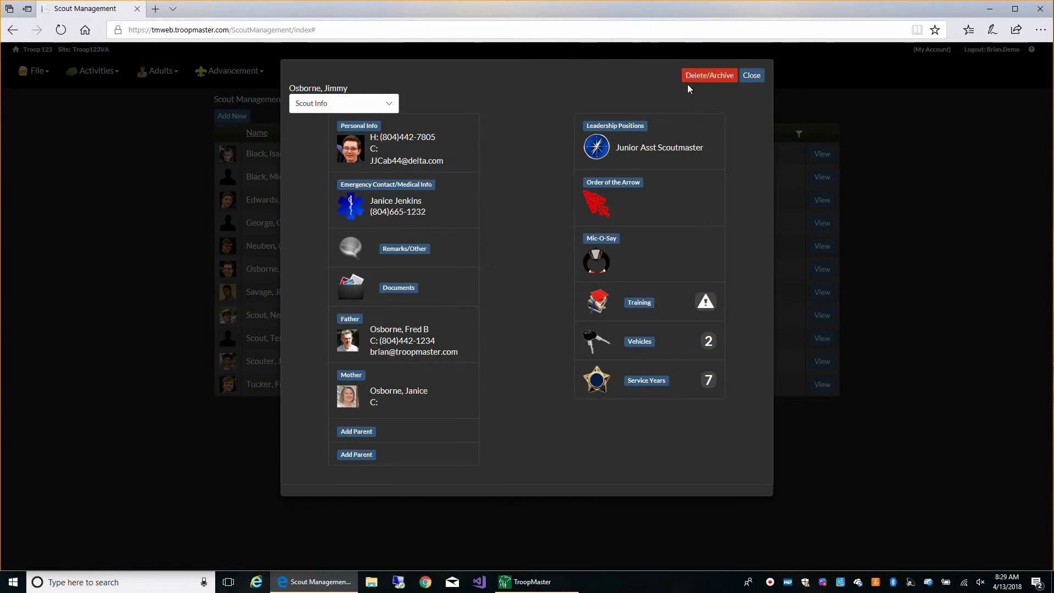
click(389, 104)
click(377, 112)
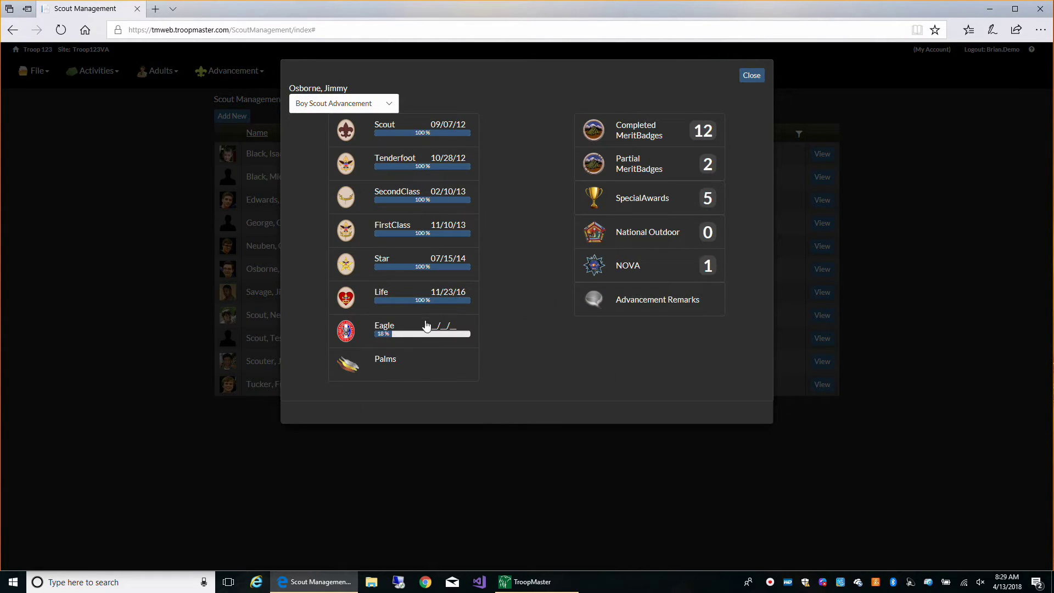
click(680, 130)
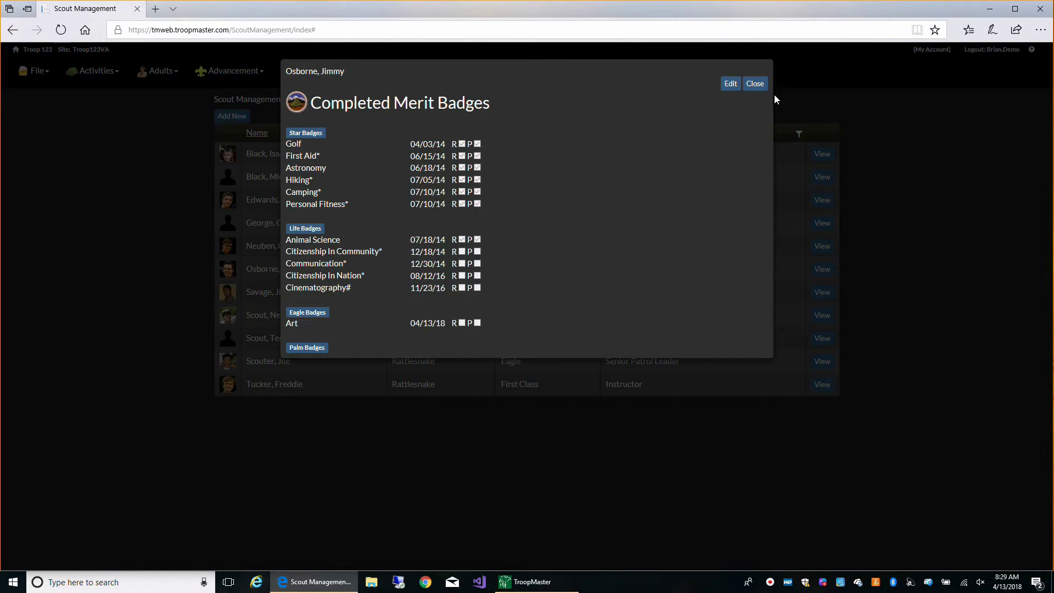
click(755, 84)
click(756, 77)
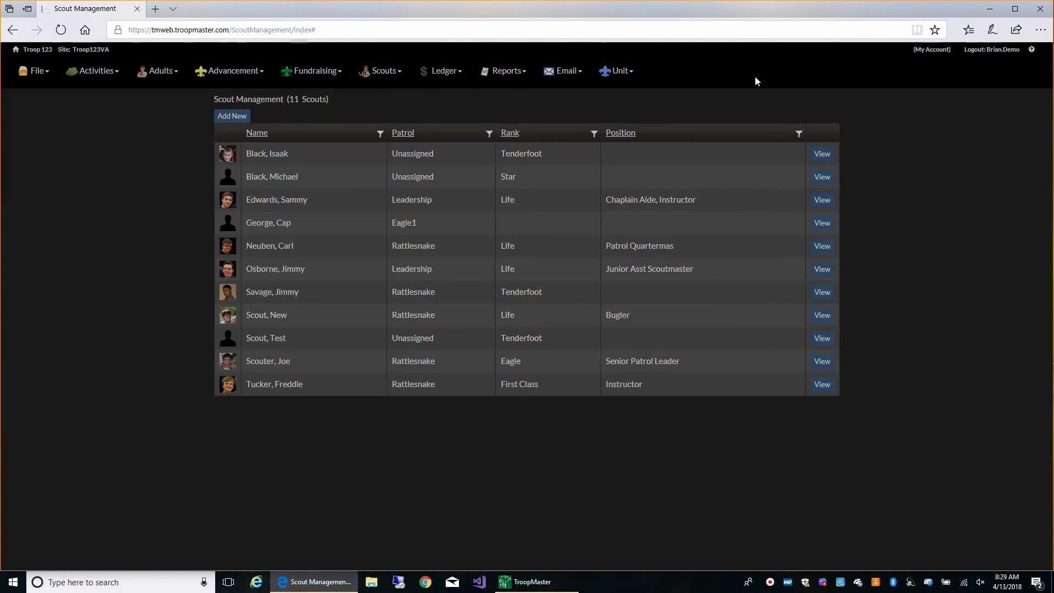
Reopen the TroopMaster Web settings showing the saved VA unit 123 account.
click(529, 583)
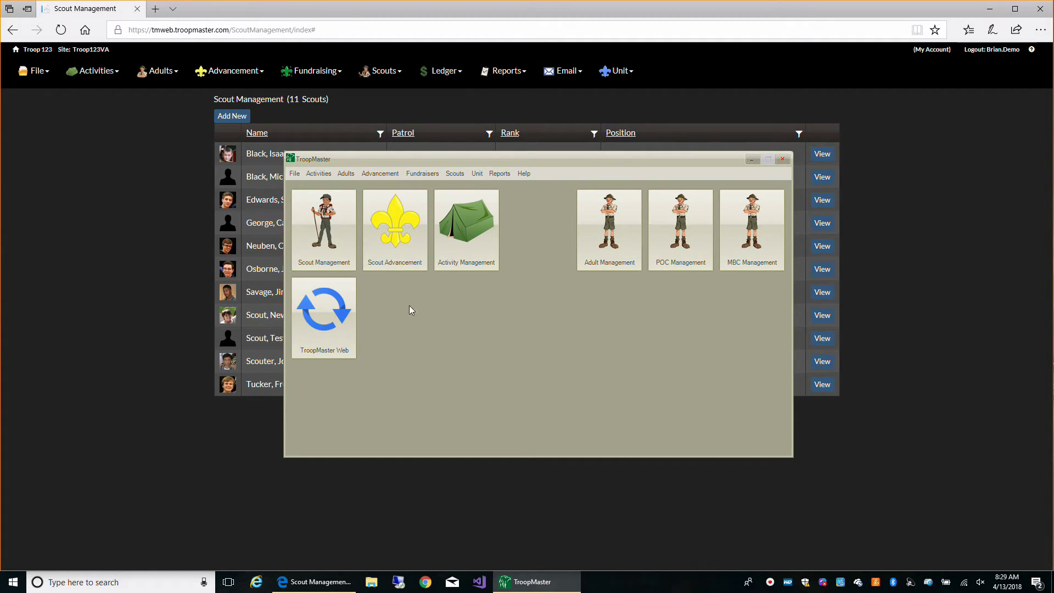
click(351, 321)
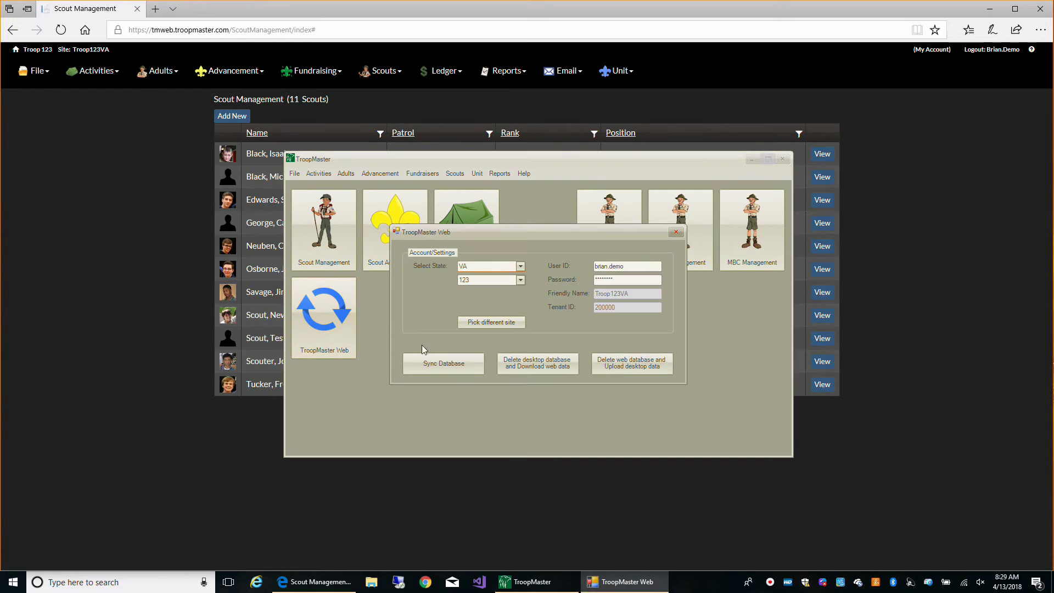